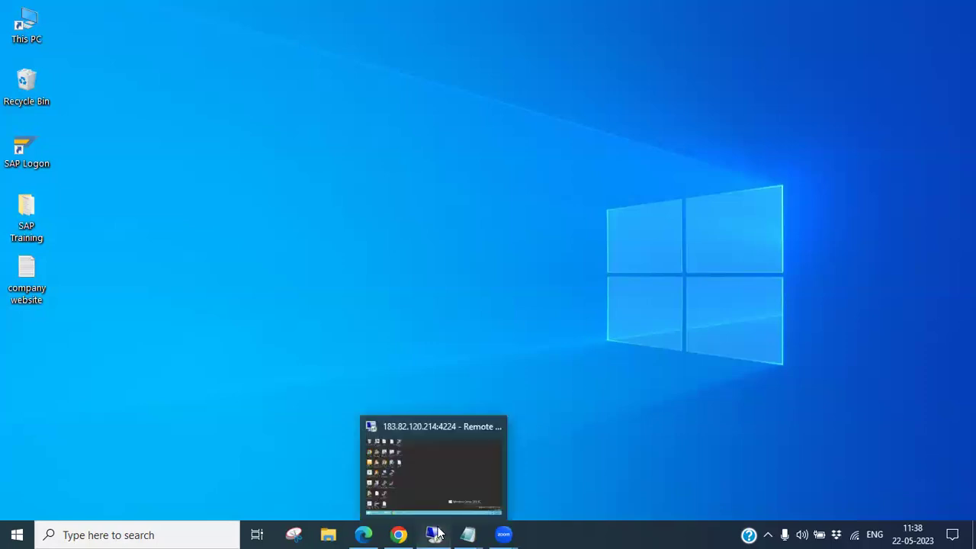
Bring the remote server session forward and reposition the CMC shortcut on its desktop
left_click(448, 526)
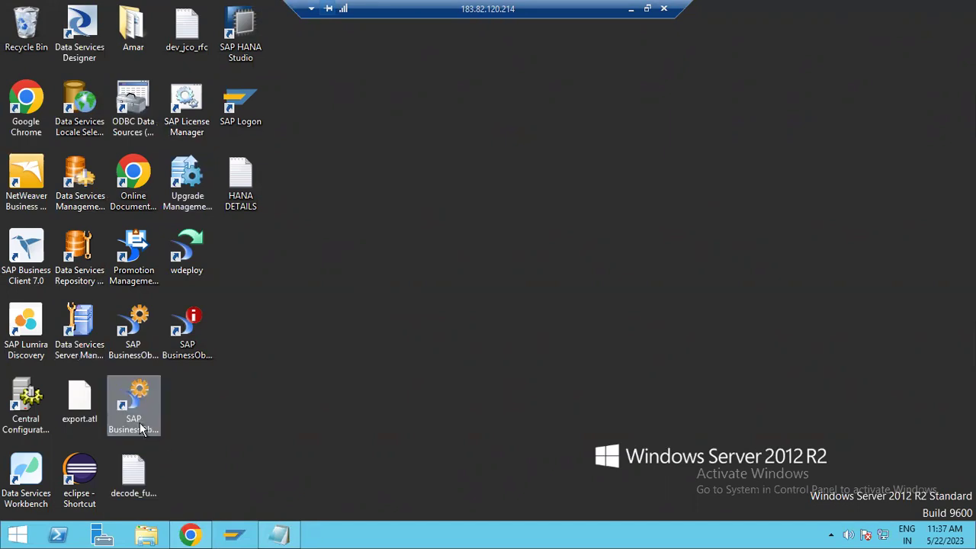
left_click_drag(141, 431, 424, 320)
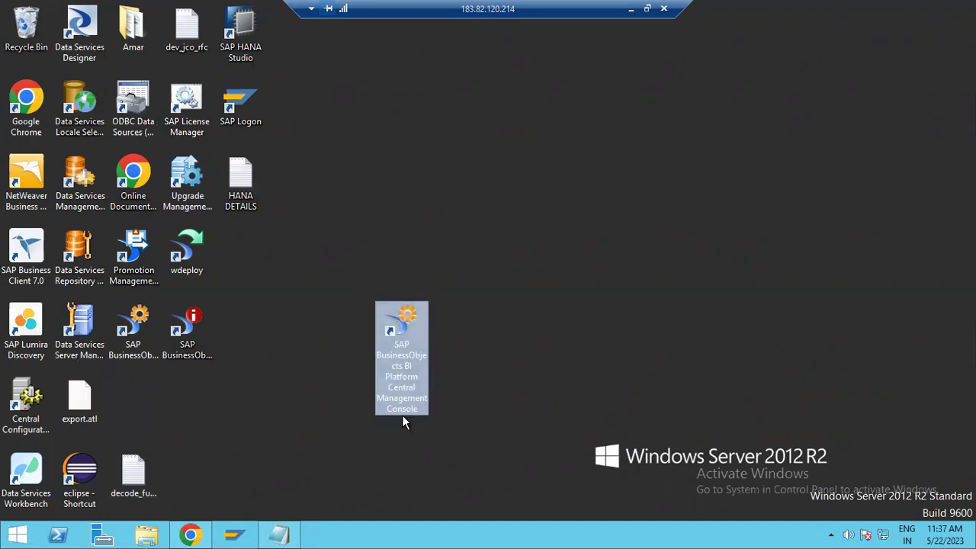
left_click_drag(402, 414, 138, 416)
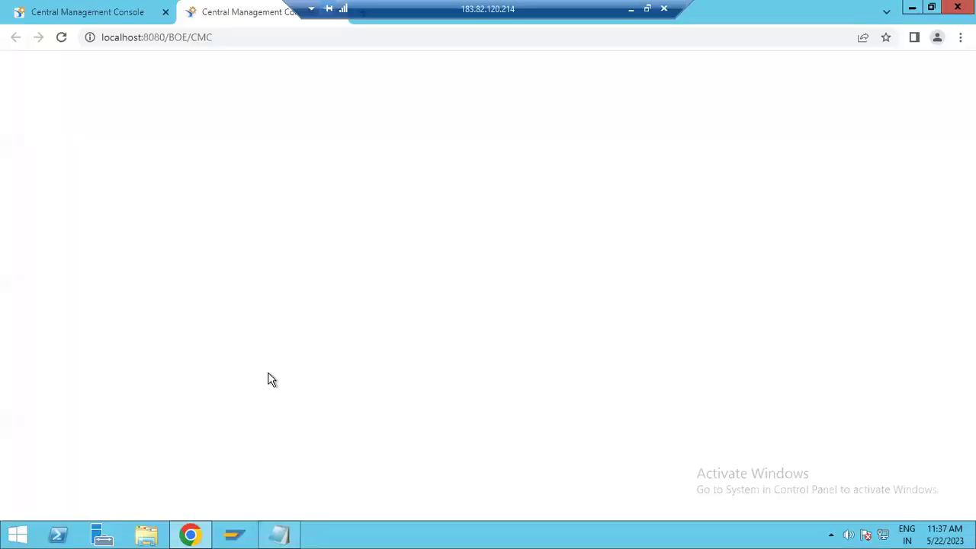
Close the duplicate tab, enter the password and log on with Enterprise authentication
left_click(164, 13)
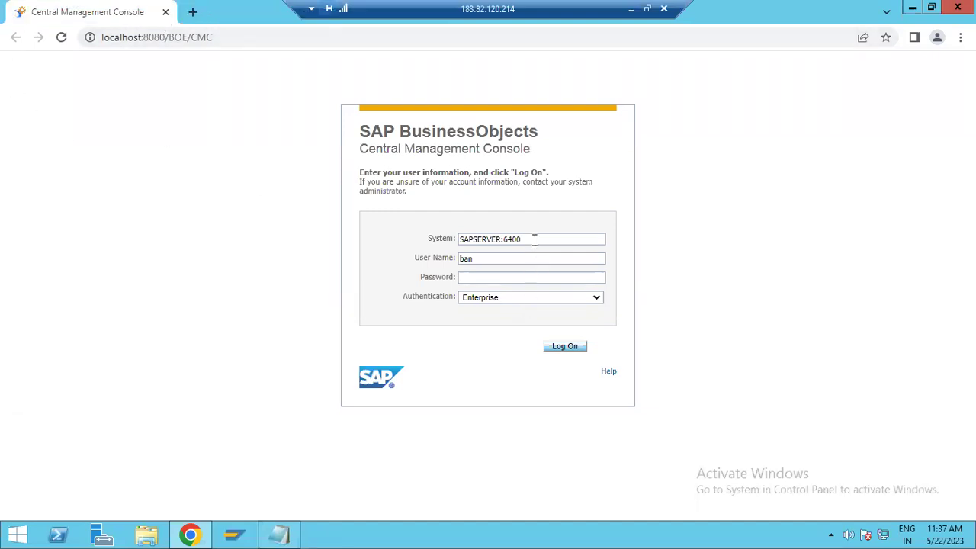
left_click_drag(534, 240, 446, 271)
left_click(482, 278)
type("ab")
key("BackSpace")
key("BackSpace")
type("abc123456")
left_click(486, 299)
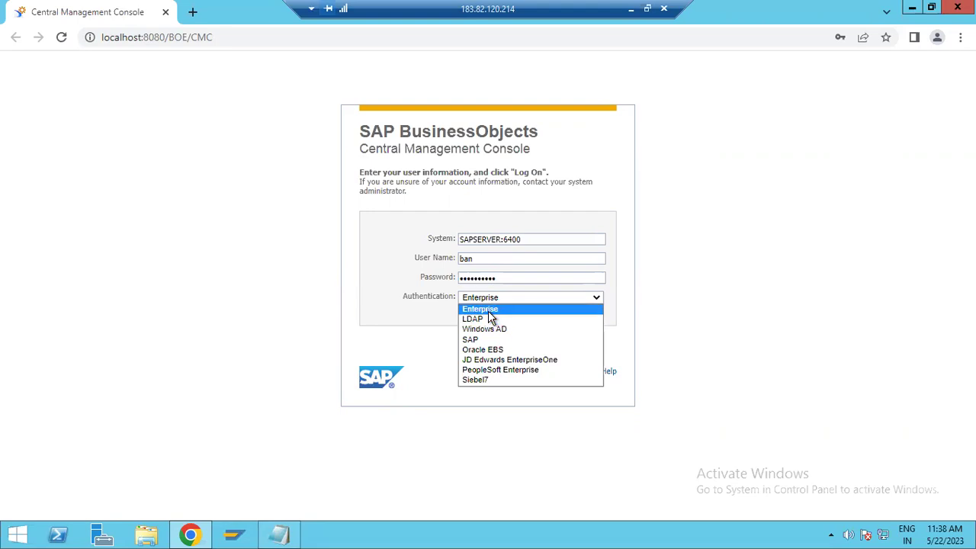
left_click(489, 312)
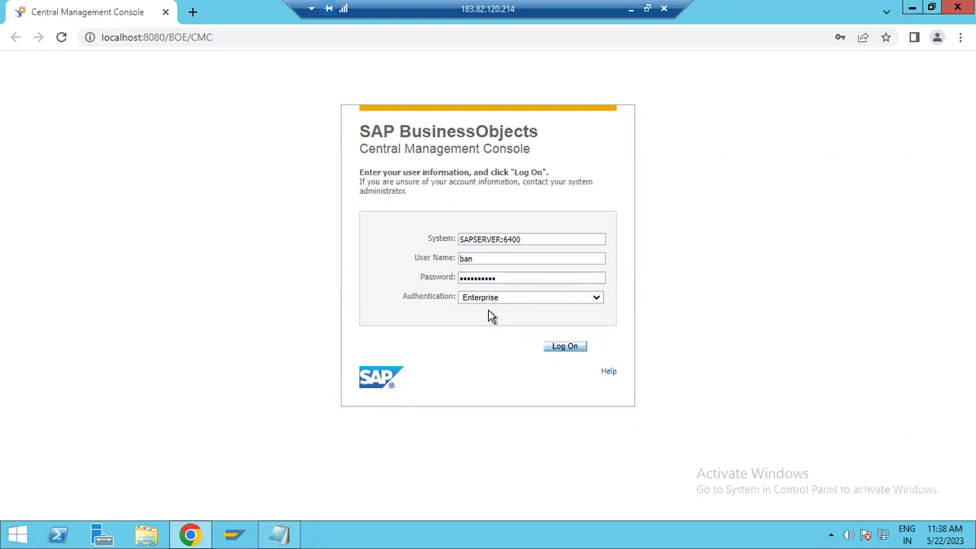
left_click(563, 346)
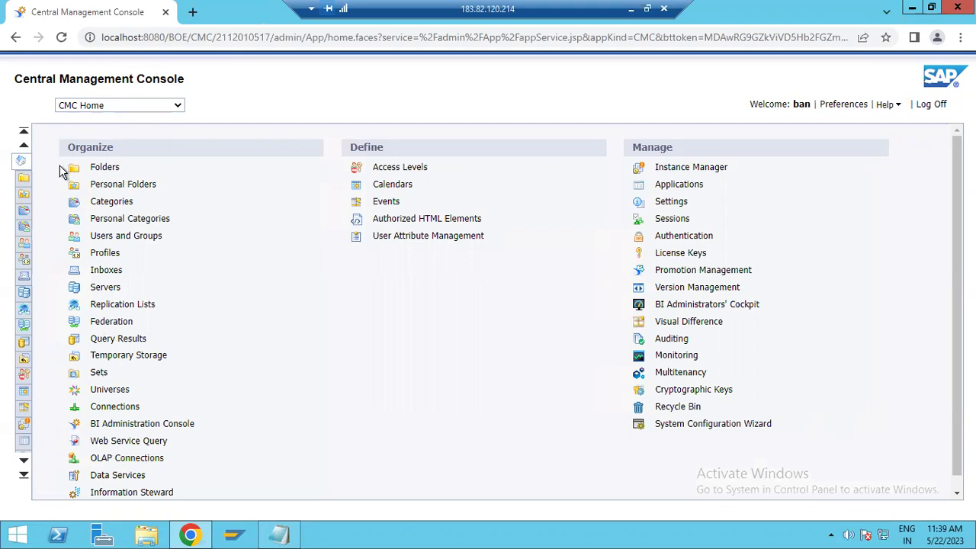
Open the CMC Home area dropdown and scroll through its entries
left_click(159, 110)
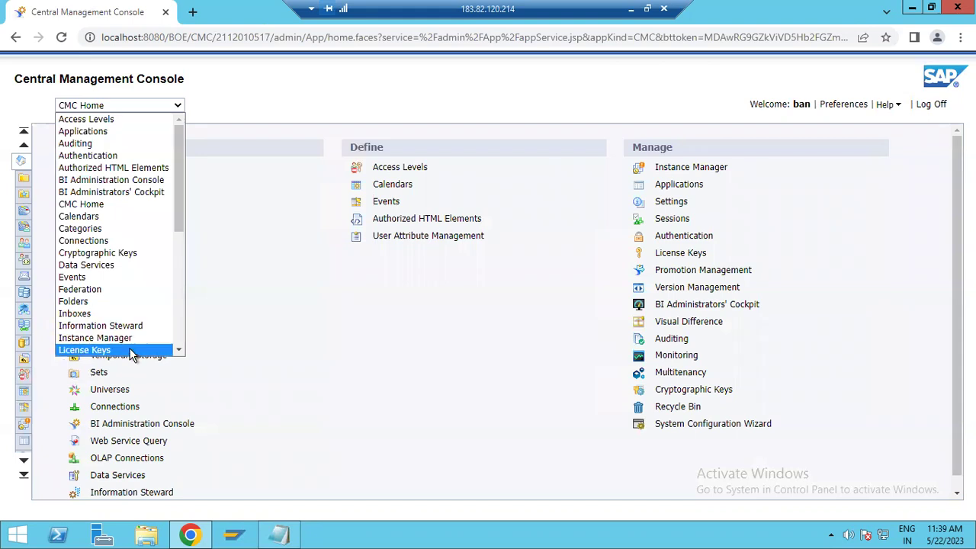
left_click_drag(178, 188, 179, 269)
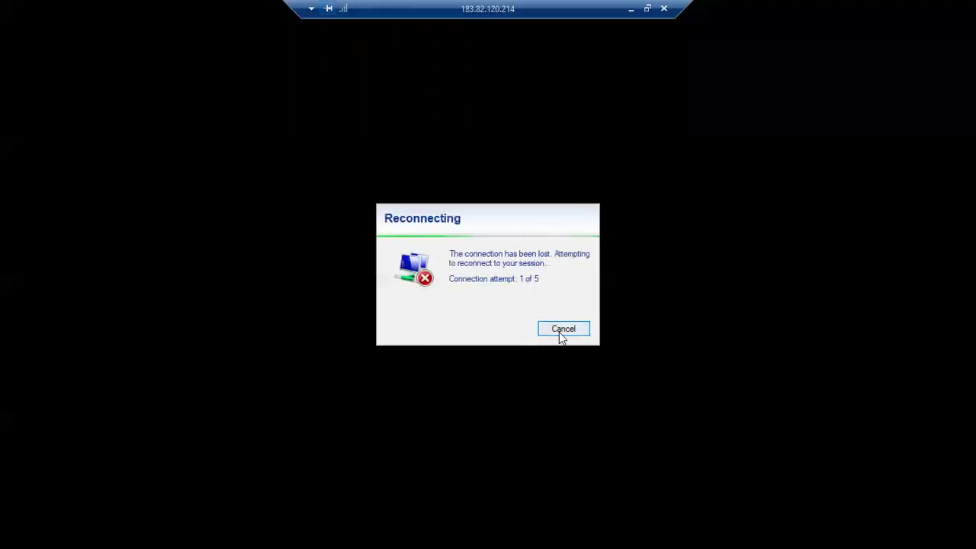
Cancel the reconnect, relaunch Remote Desktop Connection to the server, then switch to Gmail
left_click(561, 331)
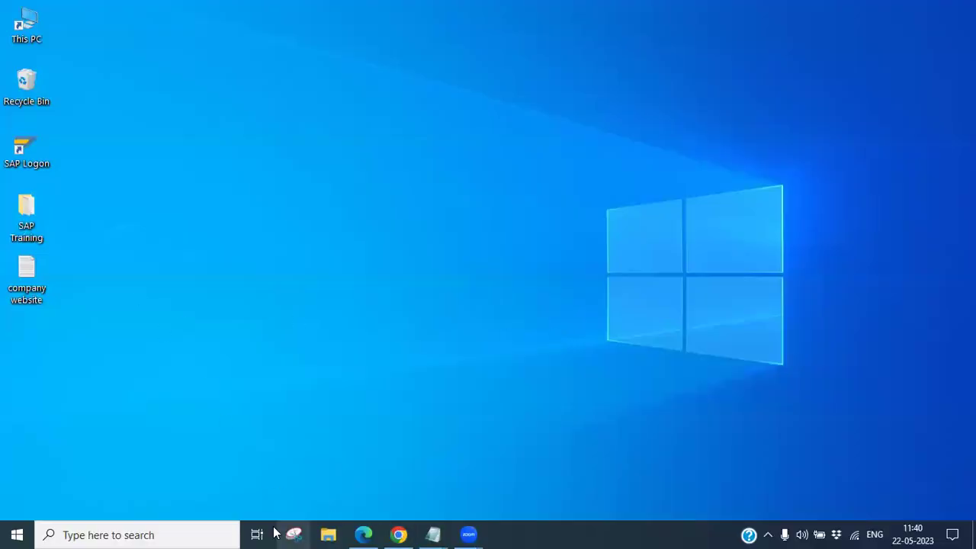
left_click(163, 534)
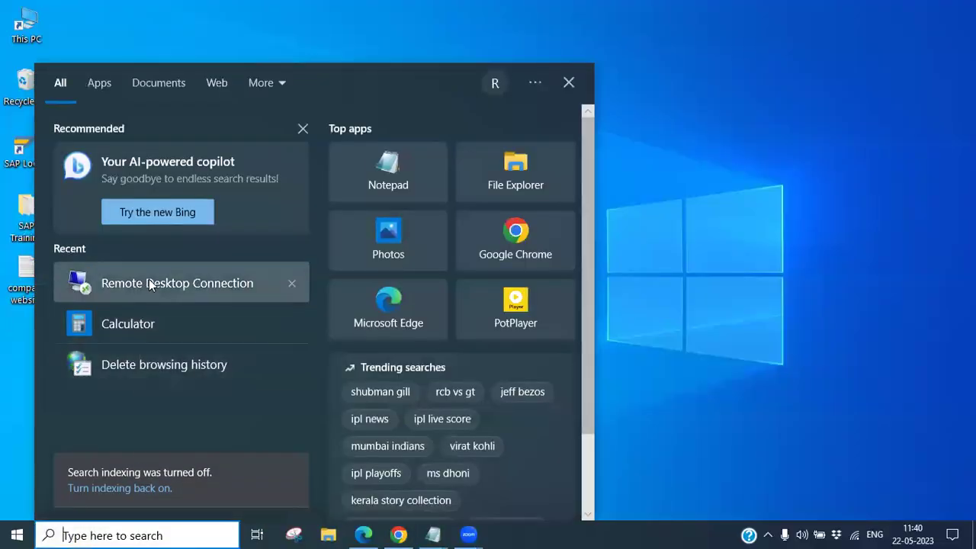
left_click(149, 280)
left_click(538, 255)
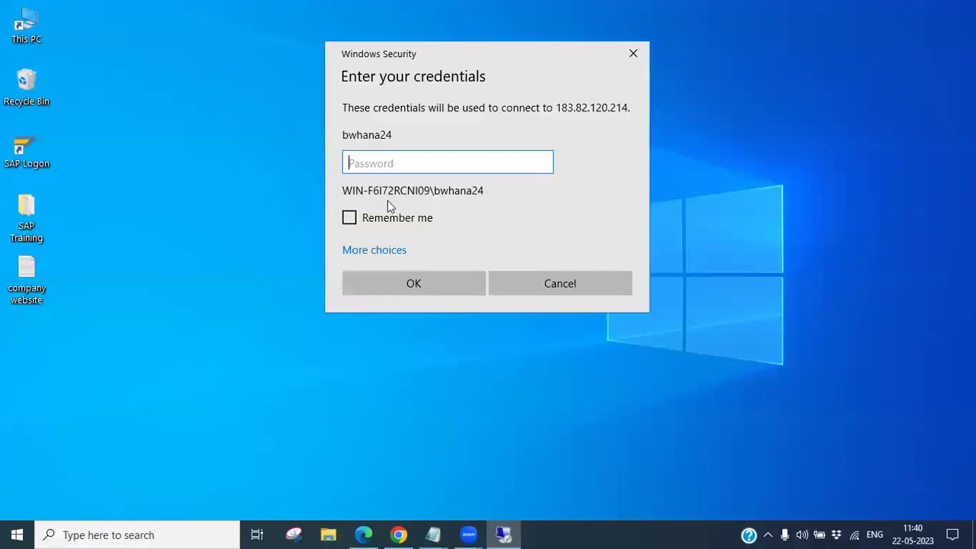
left_click(398, 535)
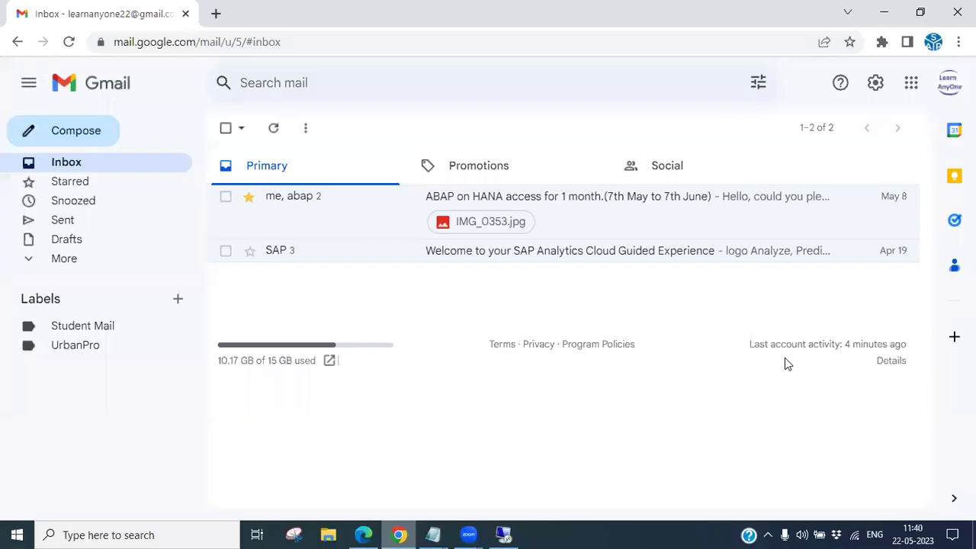
Switch Gmail accounts and paste the Windows password from the remote access email into the prompt
left_click(949, 84)
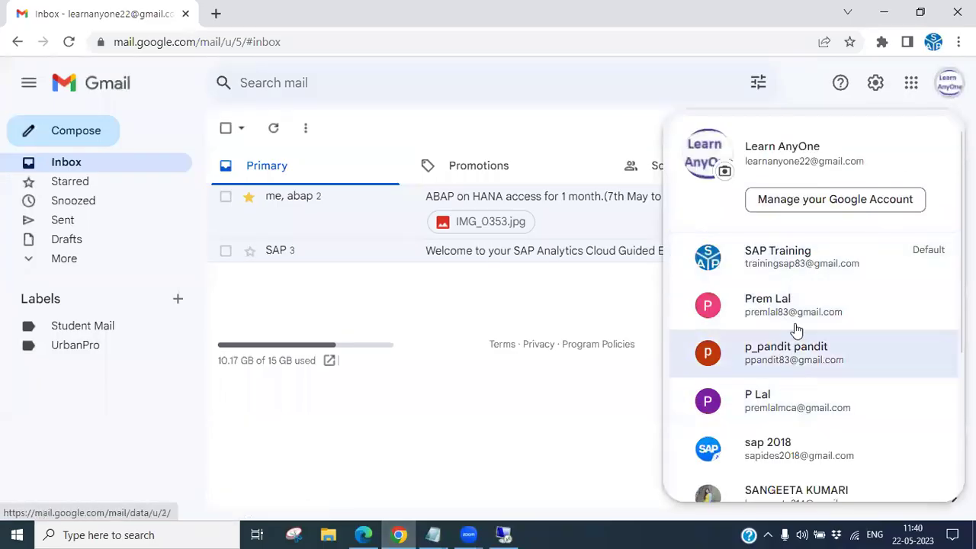
left_click(795, 263)
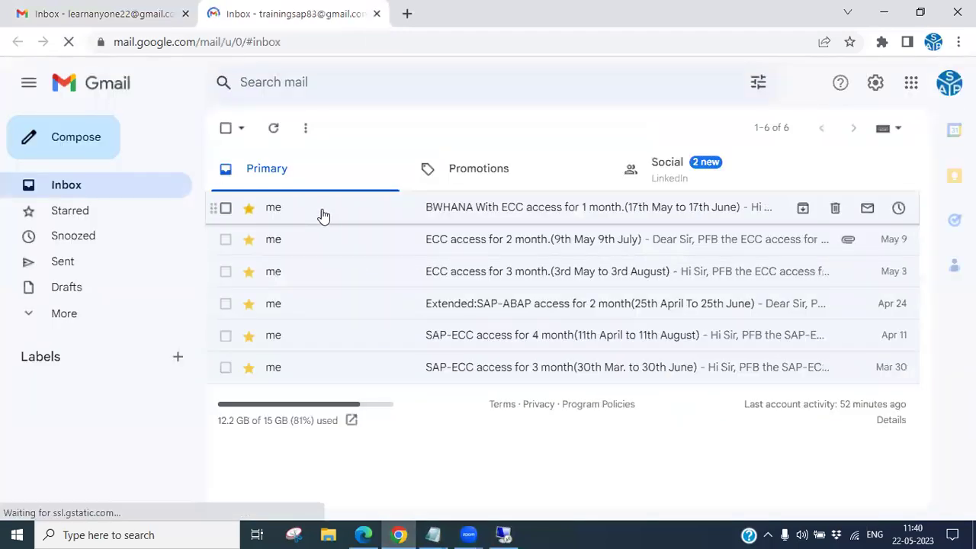
left_click(323, 216)
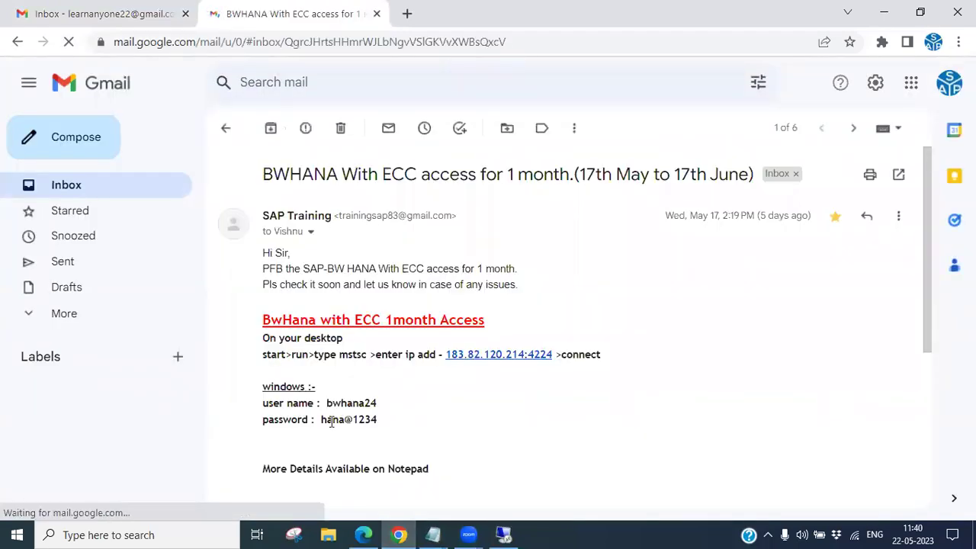
left_click_drag(320, 419, 379, 420)
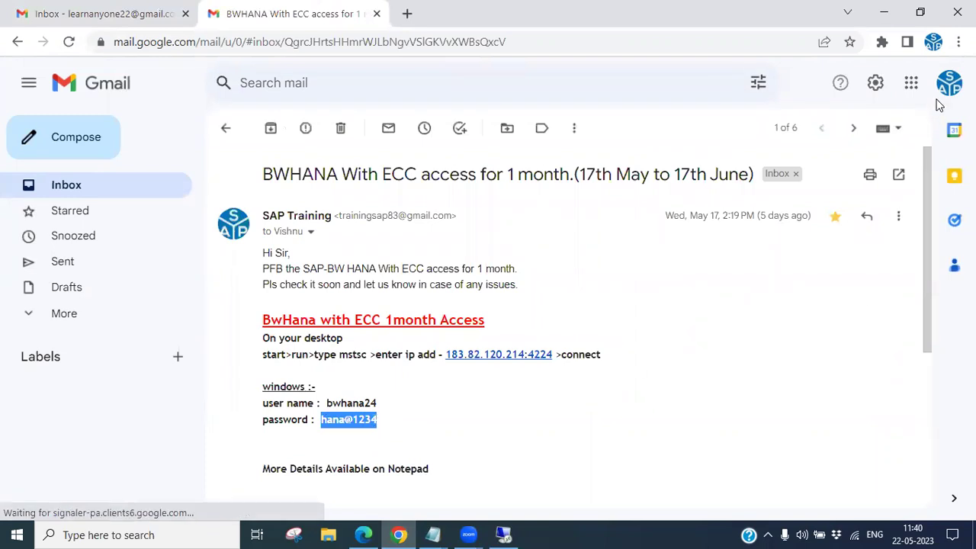
left_click(890, 13)
key("ctrl+v")
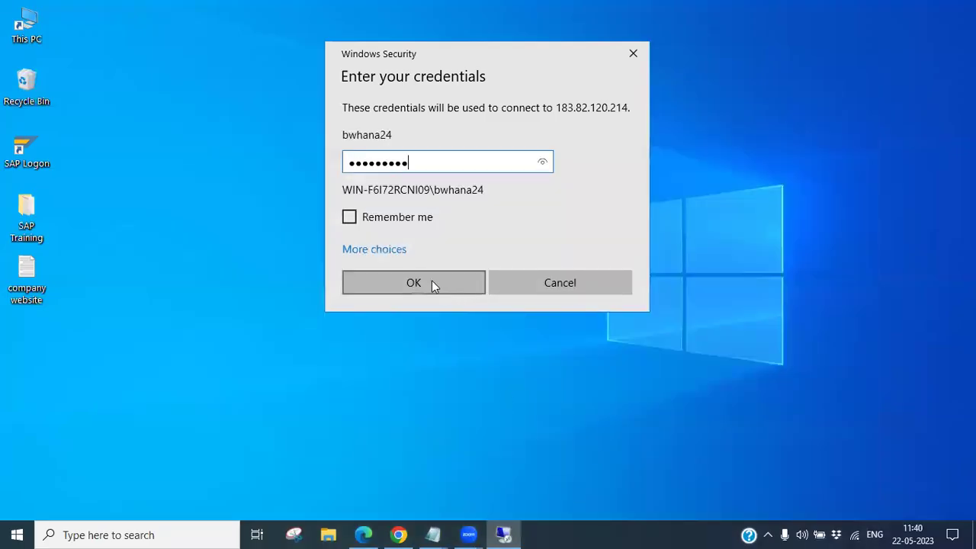
Submit the credentials to reconnect, then choose CMC Home from the area list and scroll it
left_click(429, 282)
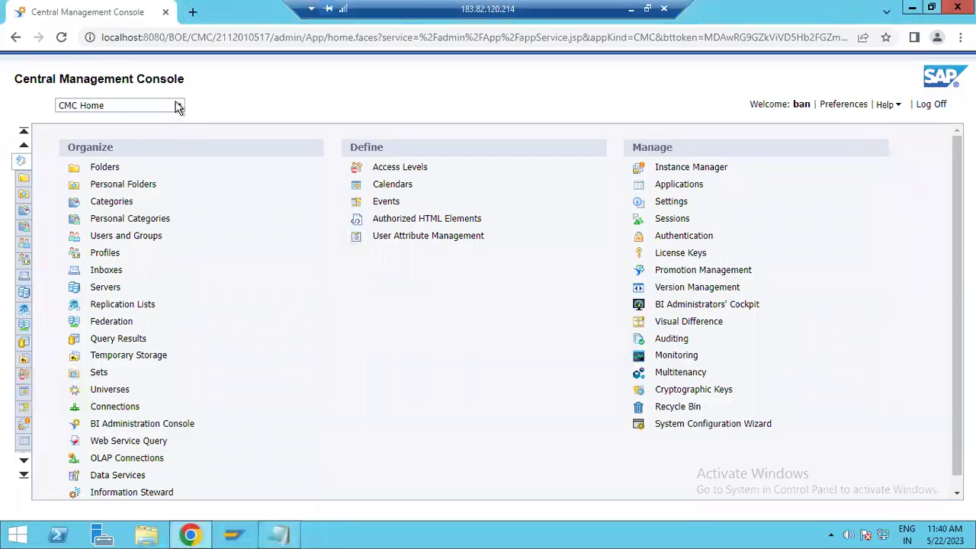
left_click(177, 106)
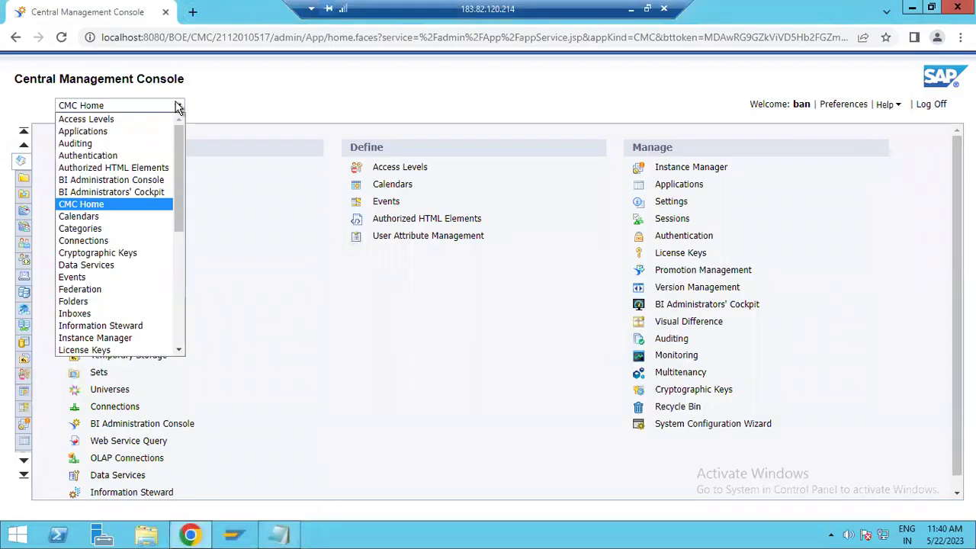
left_click(110, 211)
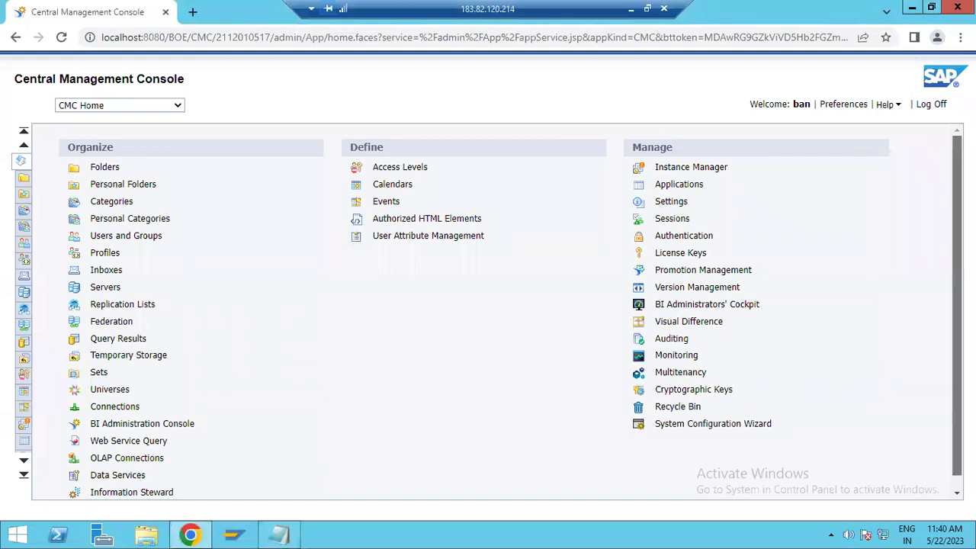
scroll(453, 464, "down", 1)
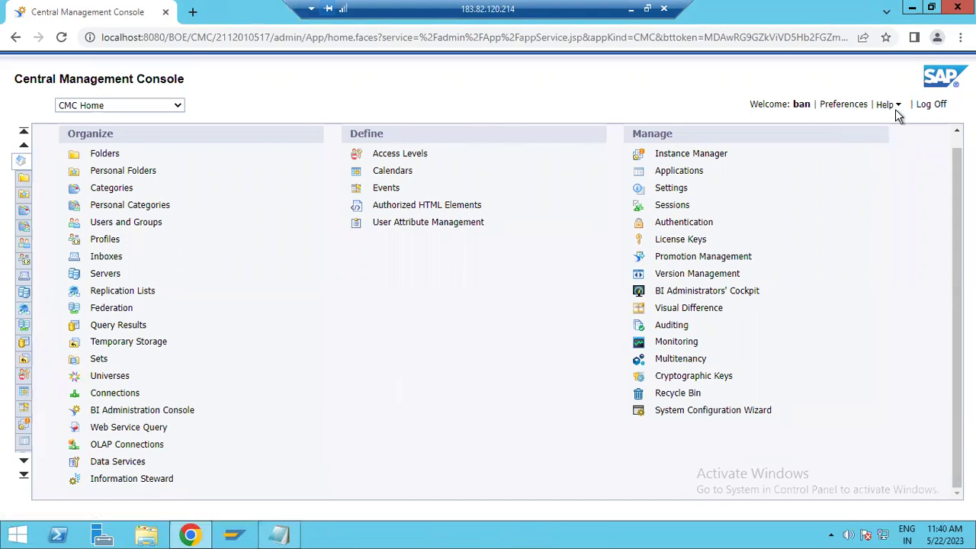
scroll(200, 355, "up", 1)
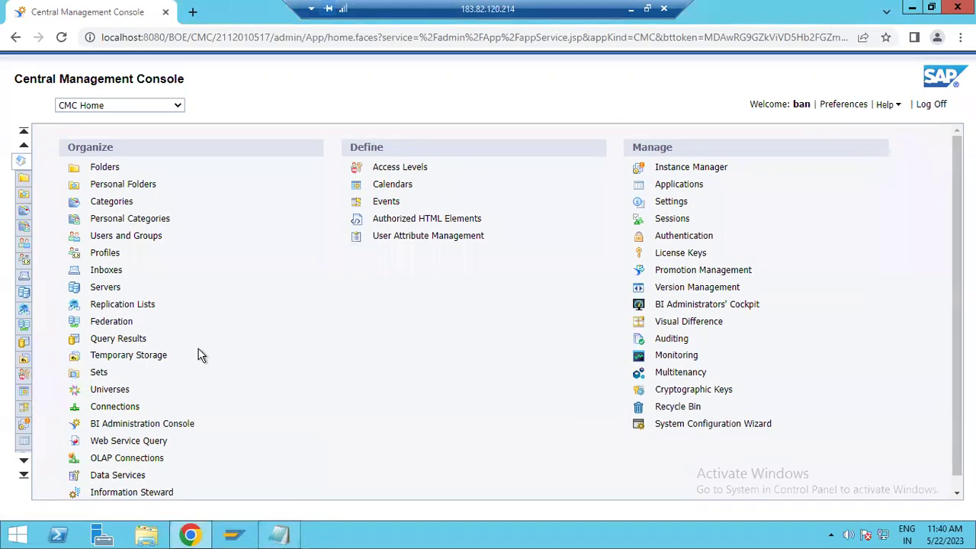
scroll(201, 357, "down", 1)
scroll(199, 379, "up", 1)
Search Folders for 'my folder STD', open the My folder STD result and refresh its empty contents
left_click(105, 167)
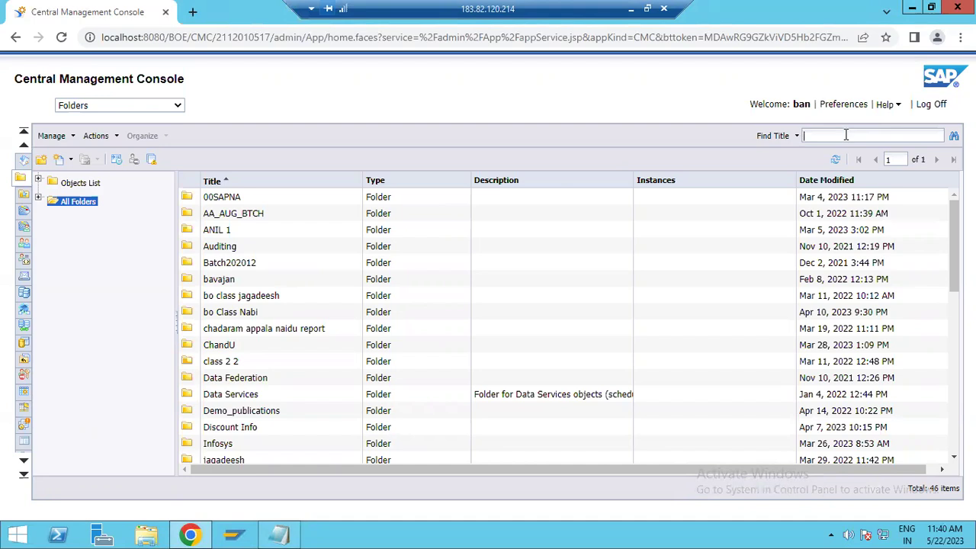
type("my")
key("BackSpace")
key("BackSpace")
key("BackSpace")
type("my f")
type("older")
type("SID")
left_click(954, 136)
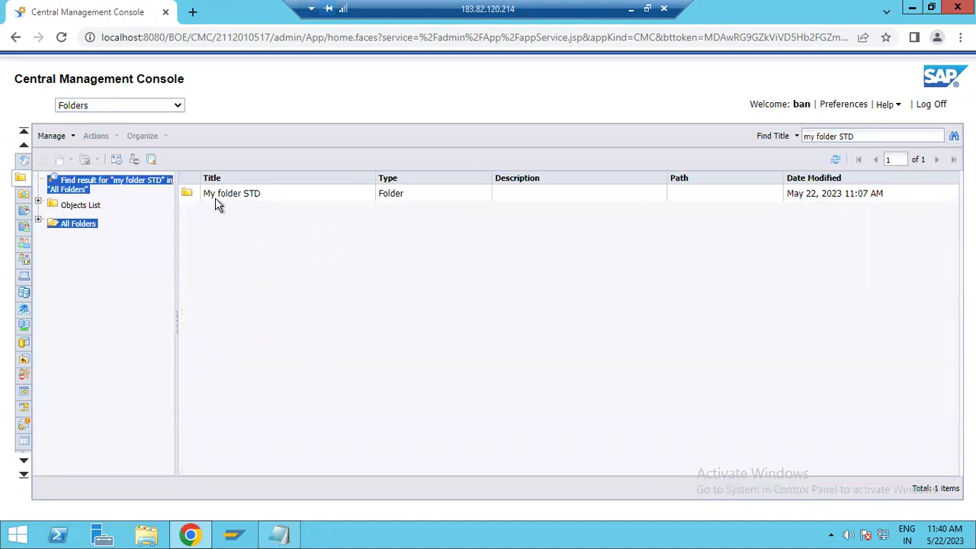
left_click(243, 202)
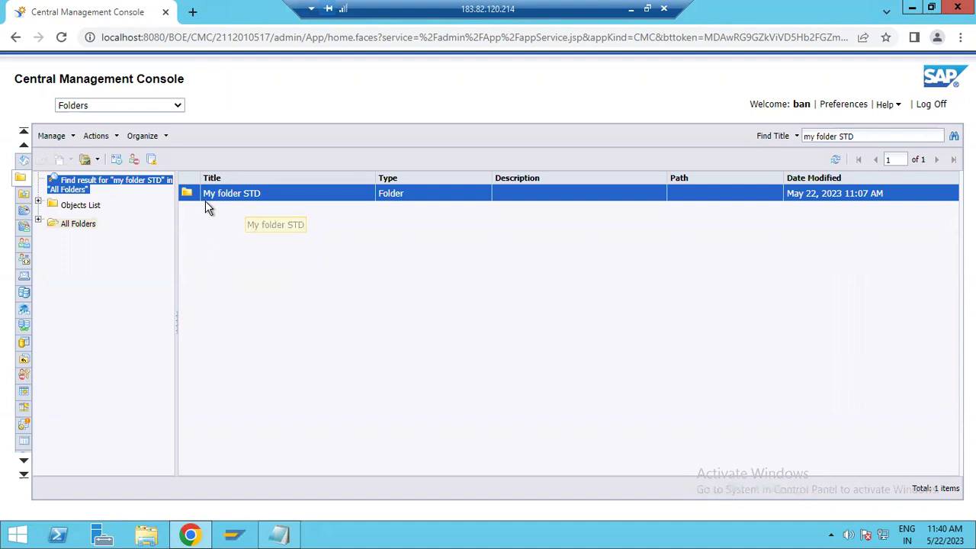
double_click(235, 200)
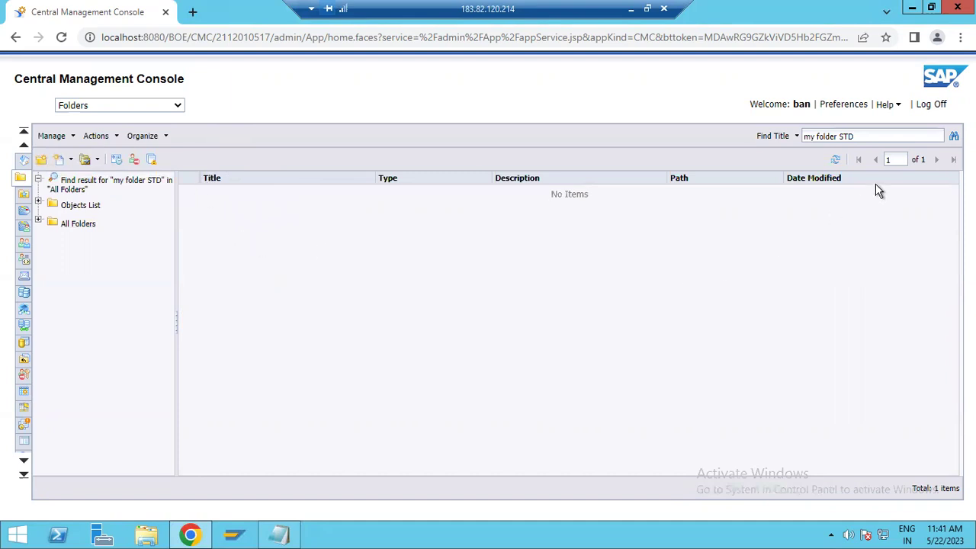
left_click(835, 159)
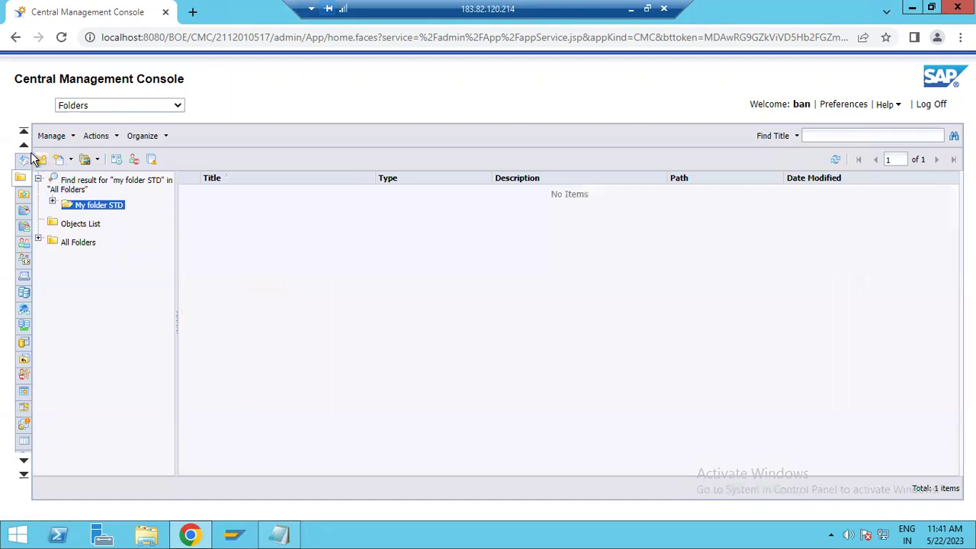
Return to CMC Home and open the Users and Groups area
left_click(90, 109)
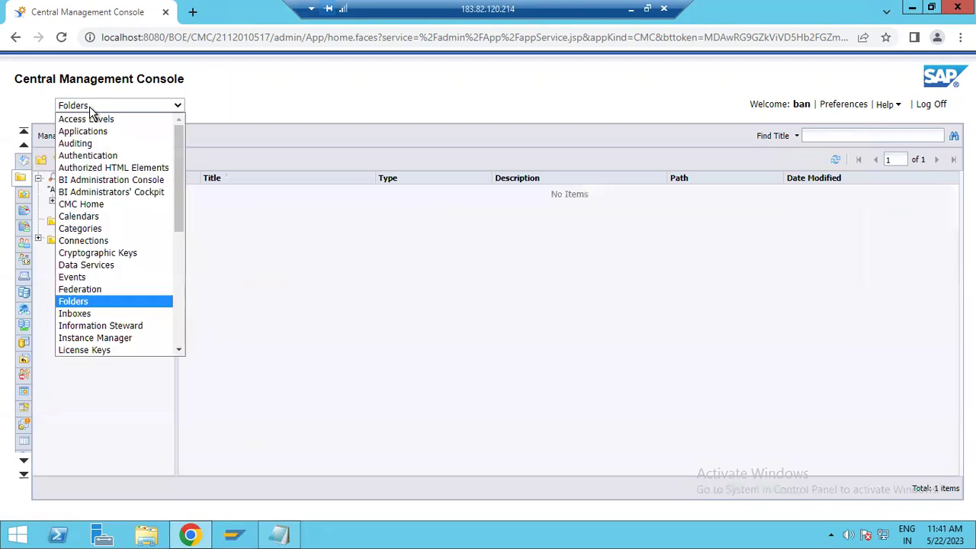
left_click(81, 205)
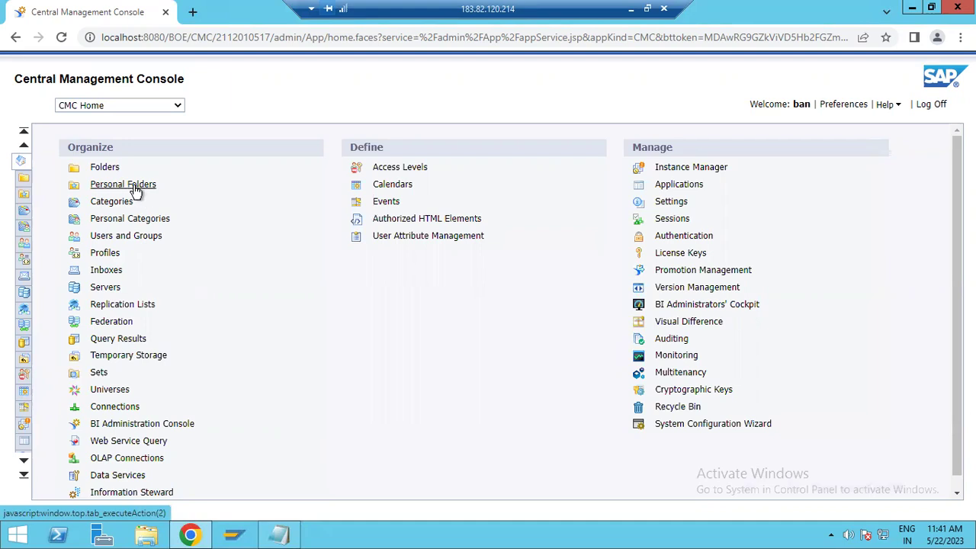
left_click(145, 240)
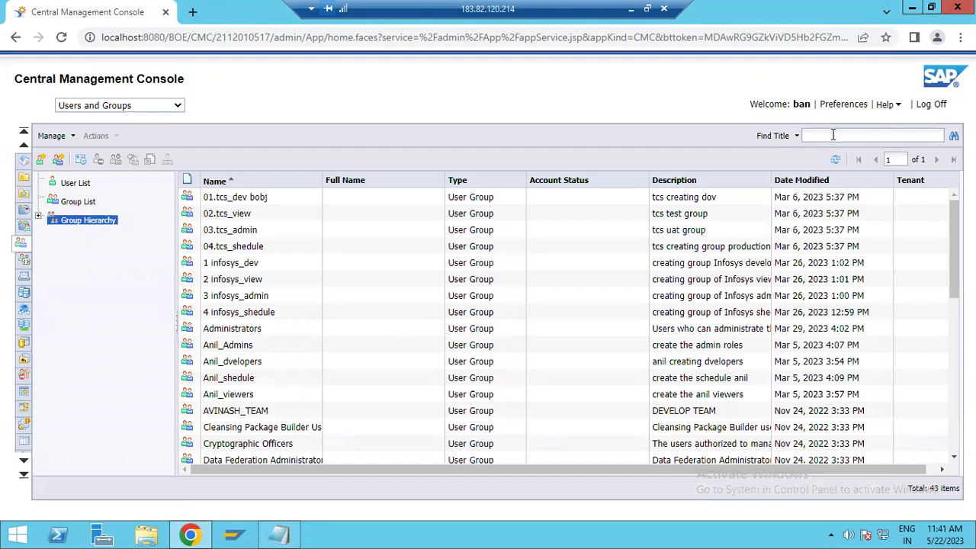
Pick CMC Home from the area dropdown to leave Users and Groups
left_click(138, 104)
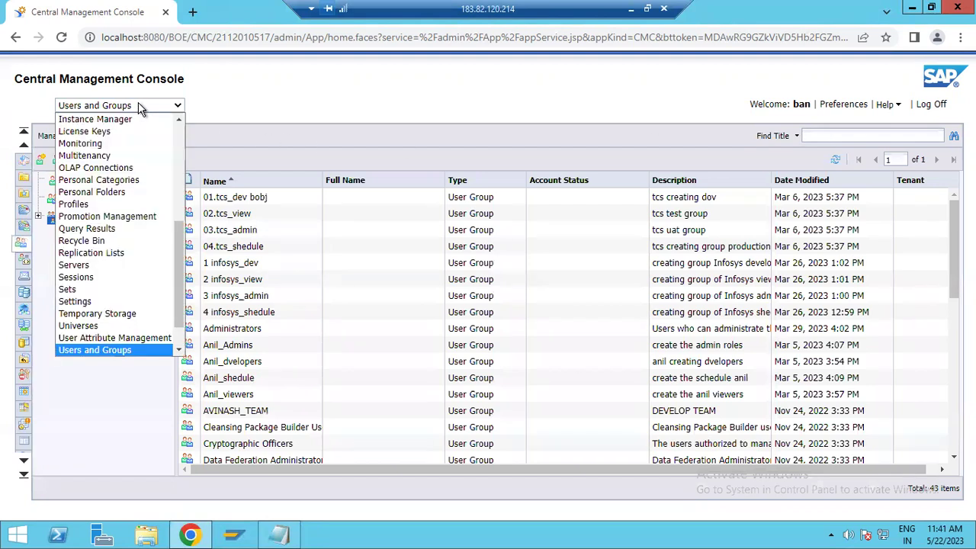
scroll(114, 247, "up", 6)
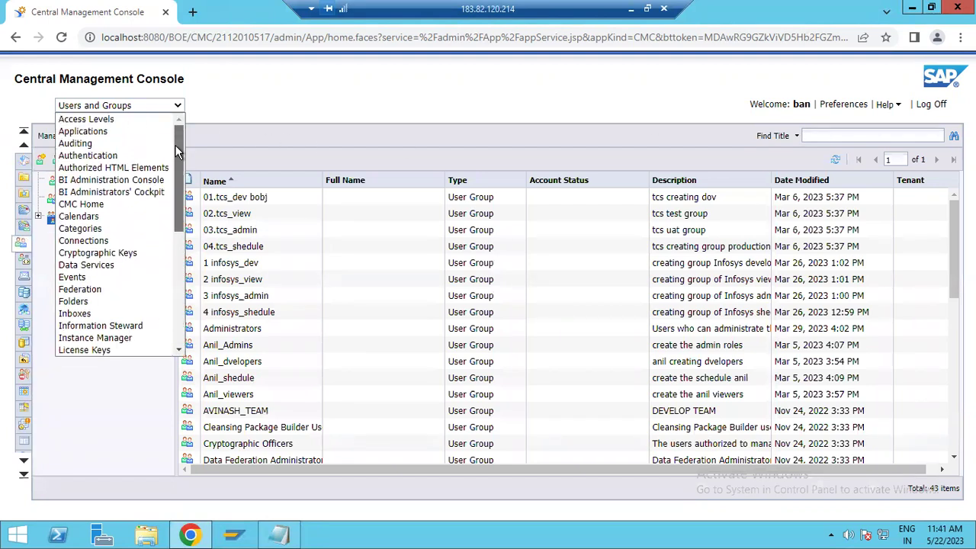
scroll(91, 187, "down", 7)
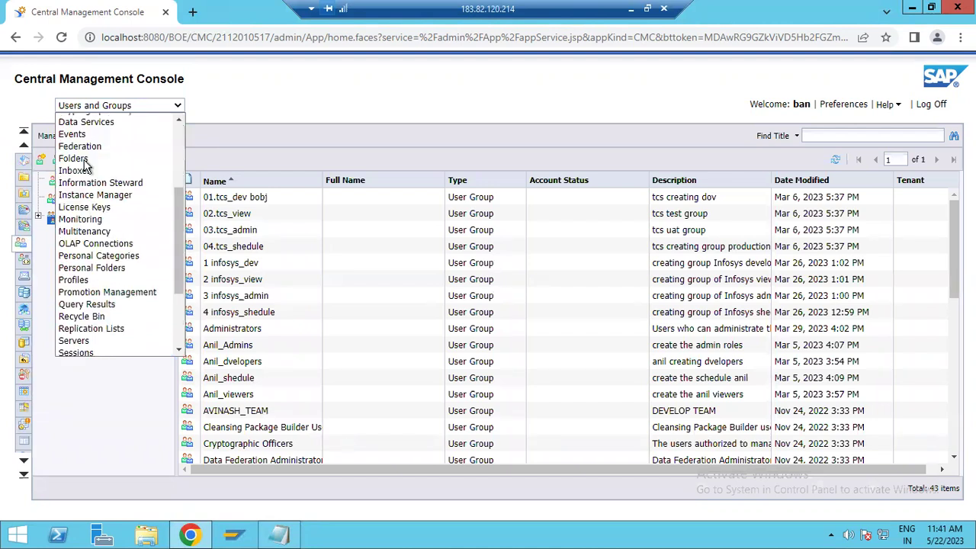
scroll(95, 229, "up", 7)
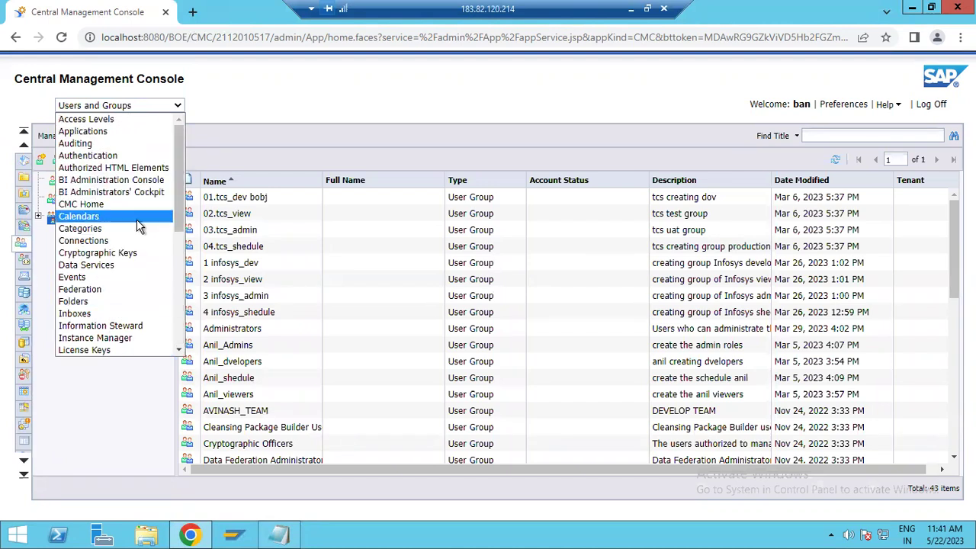
left_click(97, 205)
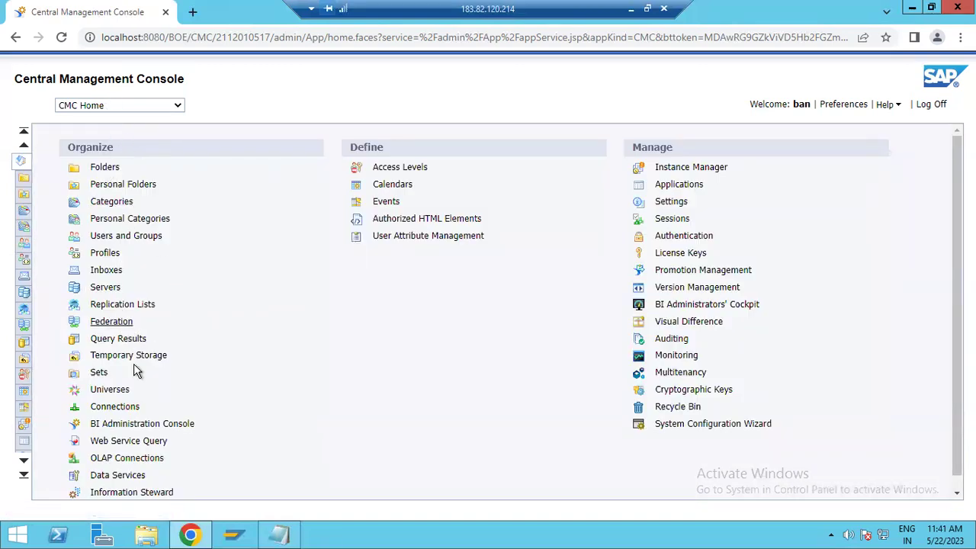
scroll(153, 454, "down", 1)
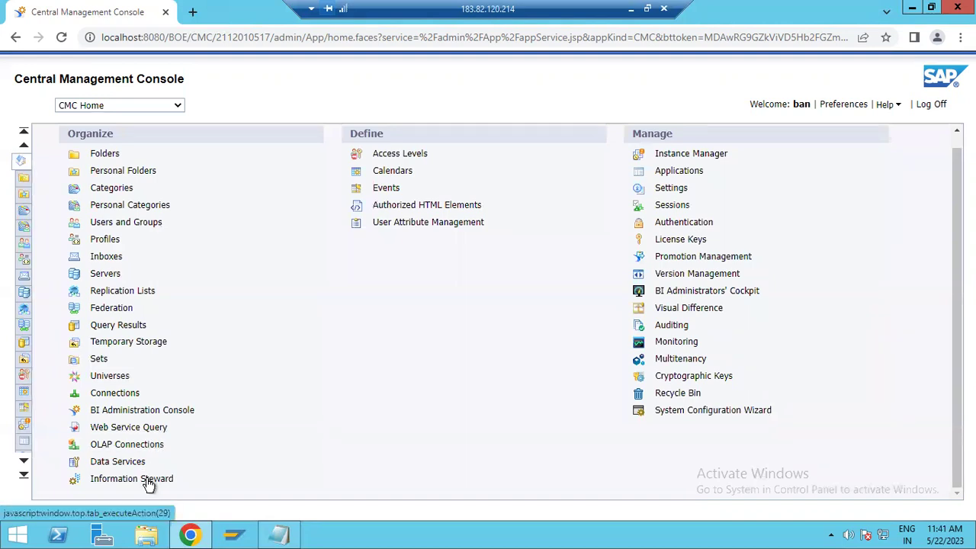
scroll(374, 242, "up", 1)
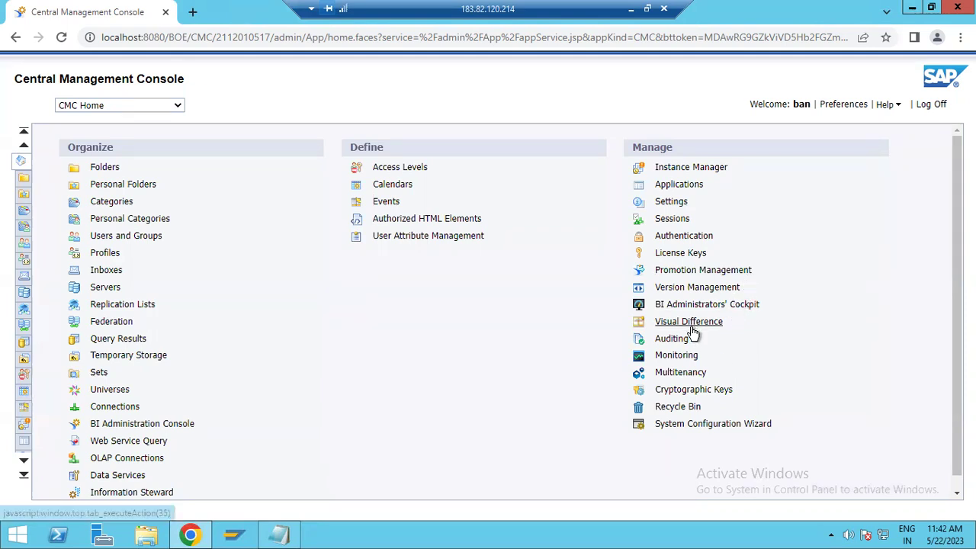
left_click(702, 430)
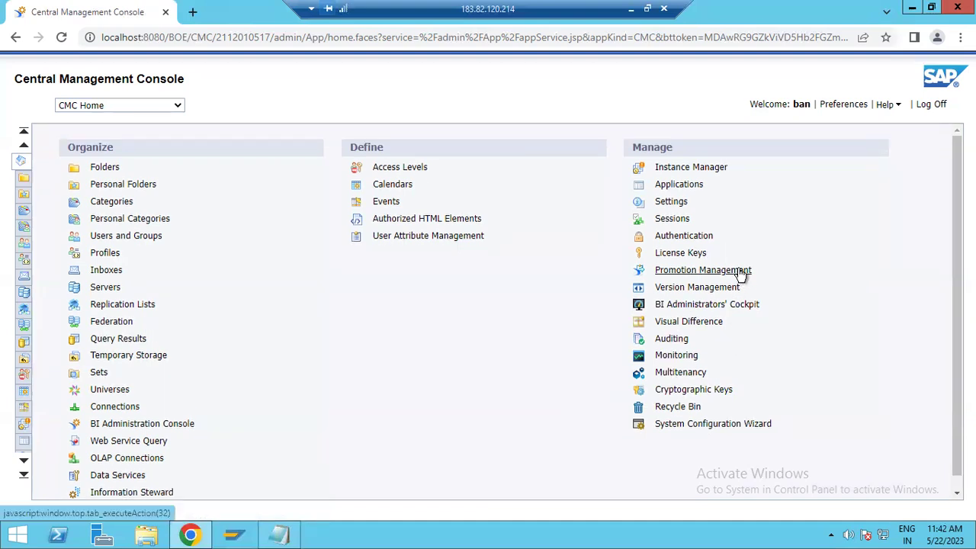
Open Promotion Management and select Promotion Status to list Success, Failure and Partial Success
left_click(740, 271)
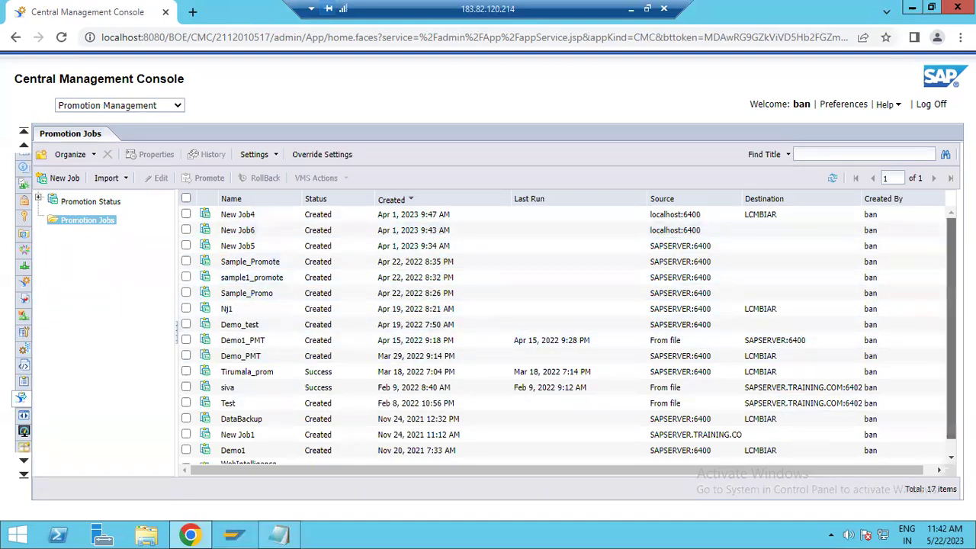
scroll(951, 255, "down", 1)
scroll(951, 254, "up", 1)
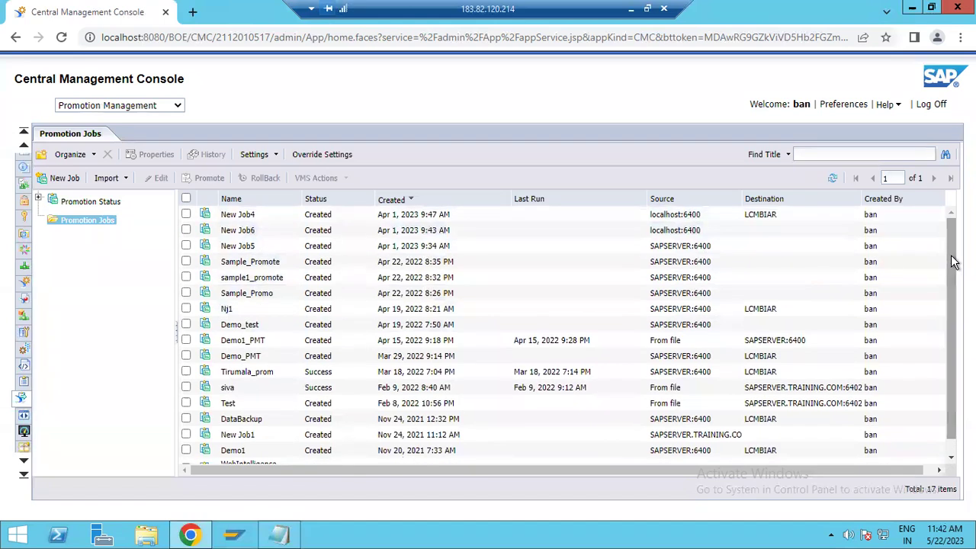
left_click_drag(951, 255, 950, 235)
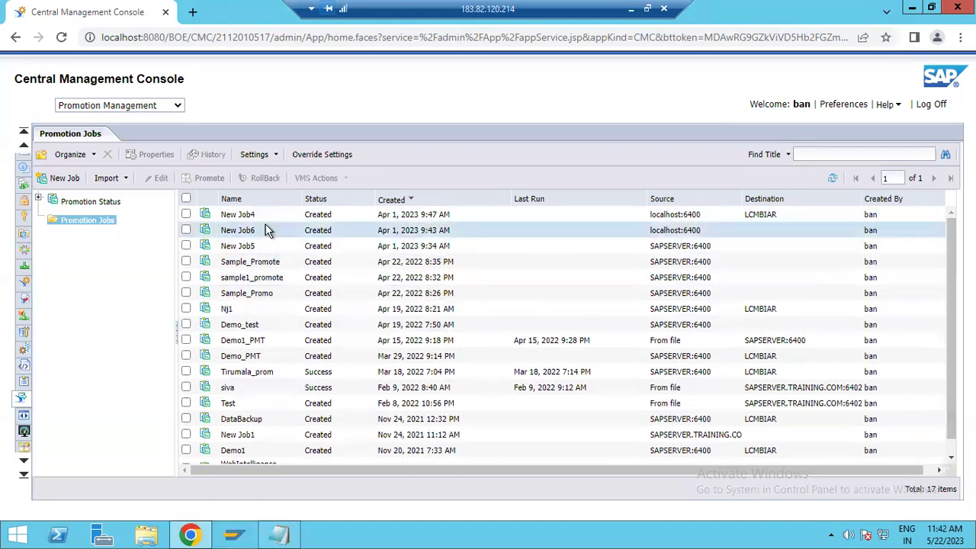
left_click(99, 203)
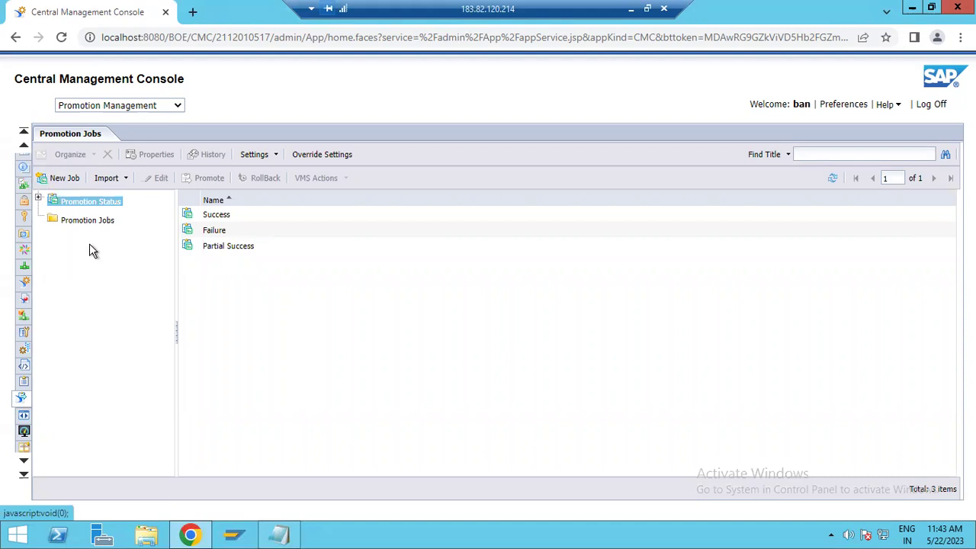
Create a new promotion job and rename it to 'New report 1'
left_click(75, 183)
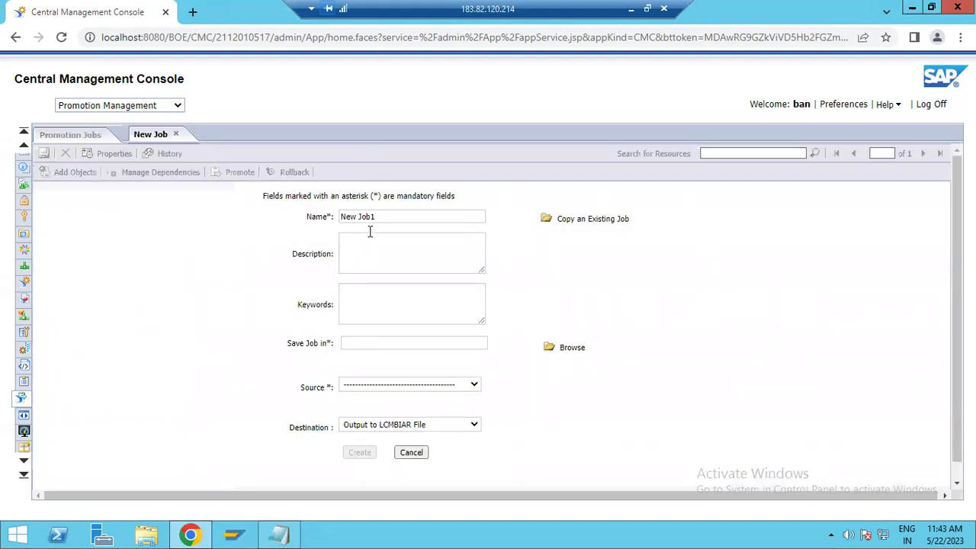
left_click_drag(385, 216, 336, 217)
left_click(382, 216)
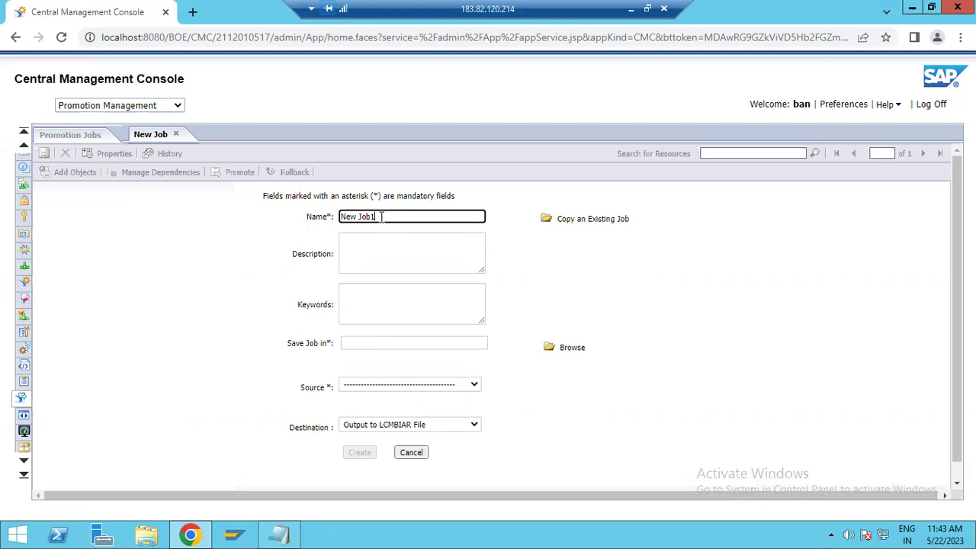
type("report")
Copy 'New report 1' into the job's Description and Keywords fields
left_click_drag(394, 221, 325, 218)
key("ctrl+c")
left_click(390, 249)
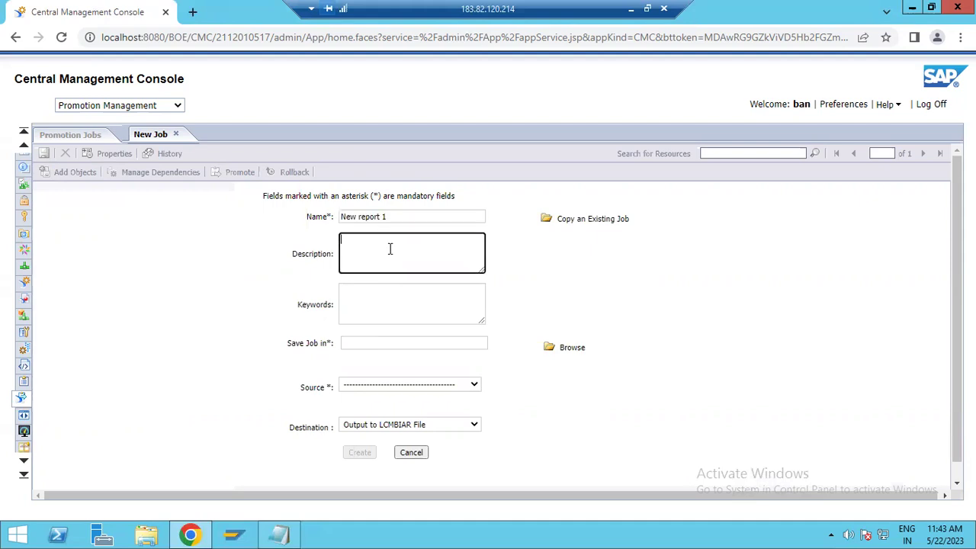
key("ctrl+v")
left_click(377, 309)
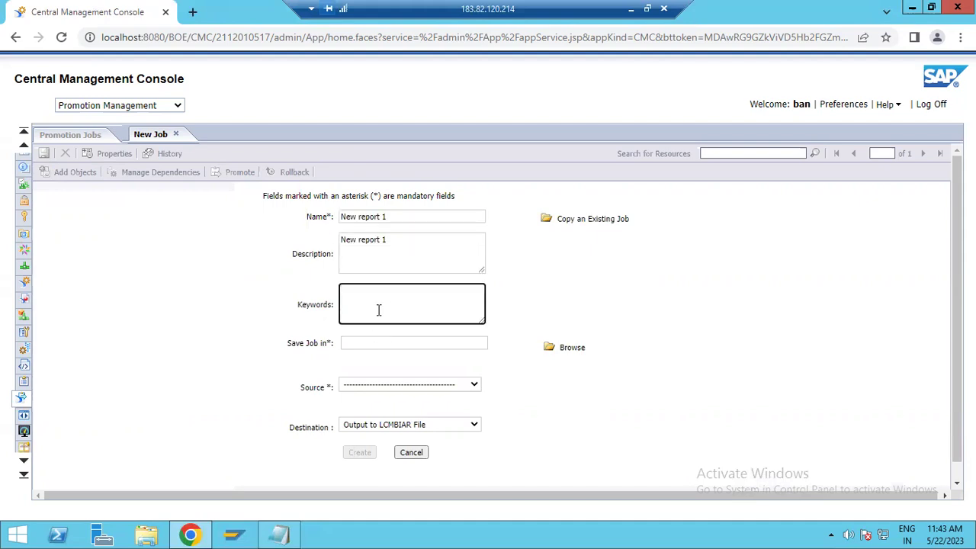
key("ctrl+v")
Scroll to the job's save location and open the source options list
scroll(386, 375, "down", 1)
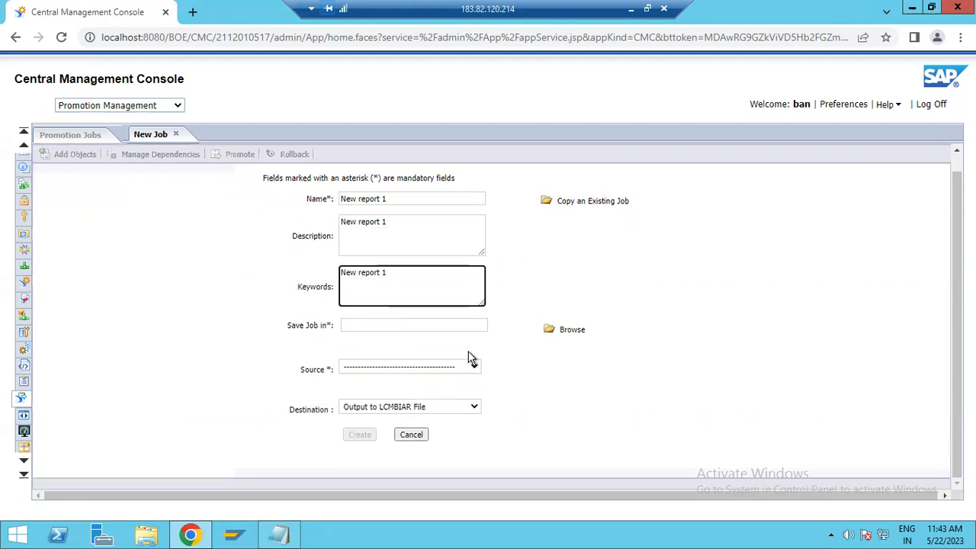
left_click(360, 325)
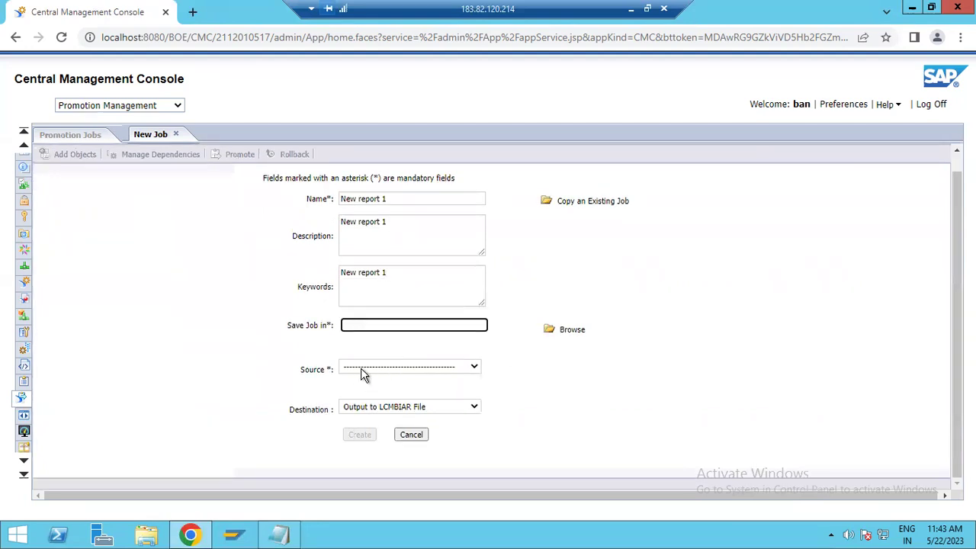
left_click(360, 369)
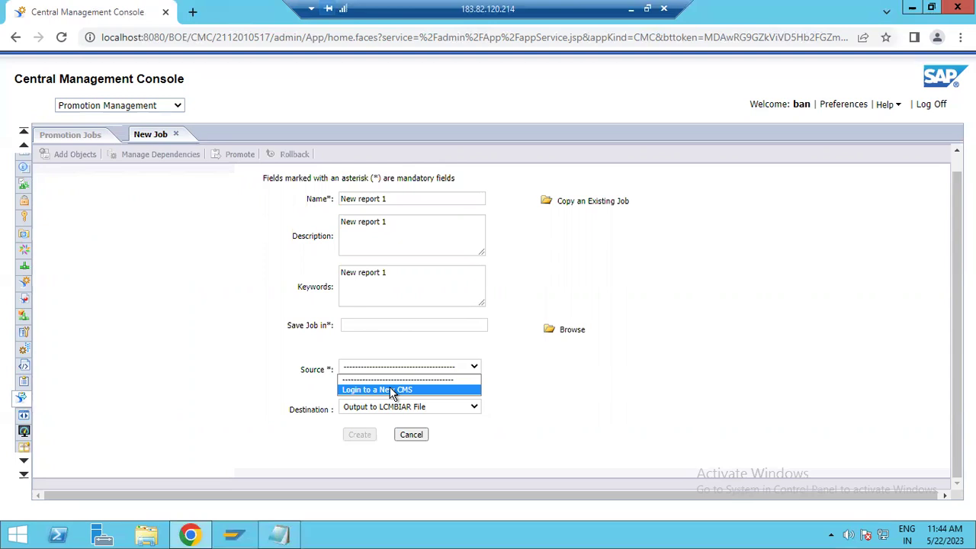
Leave the source list unchanged and set the destination to Login to a New CMS
left_click(531, 375)
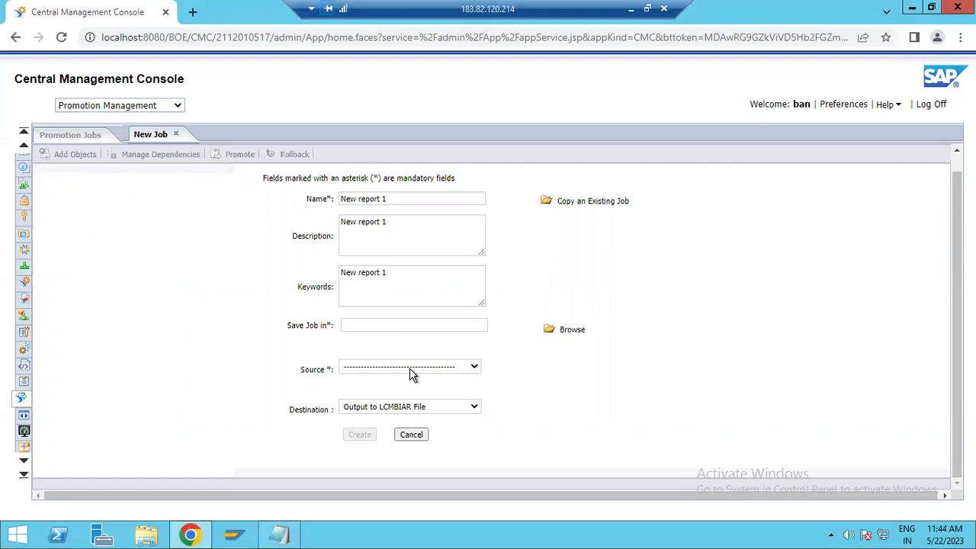
left_click(409, 368)
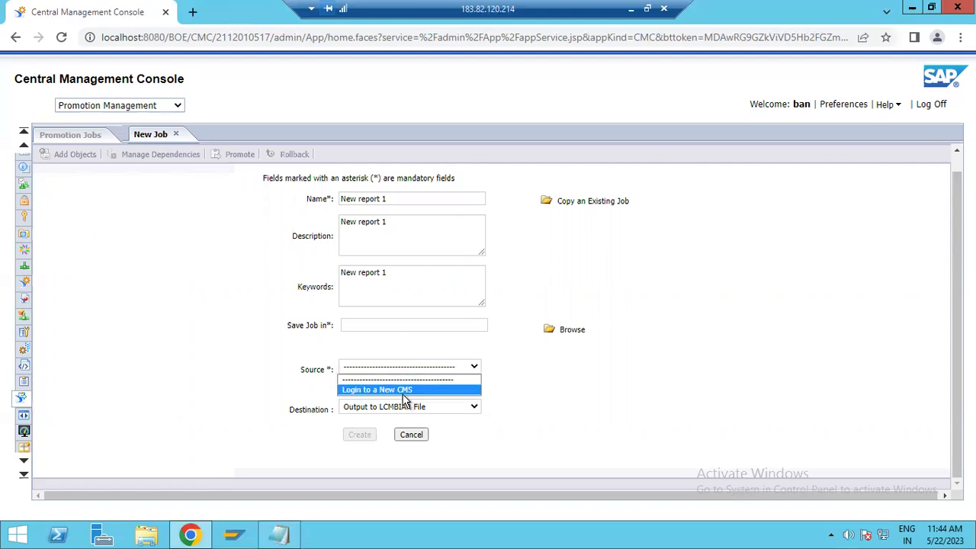
left_click(551, 391)
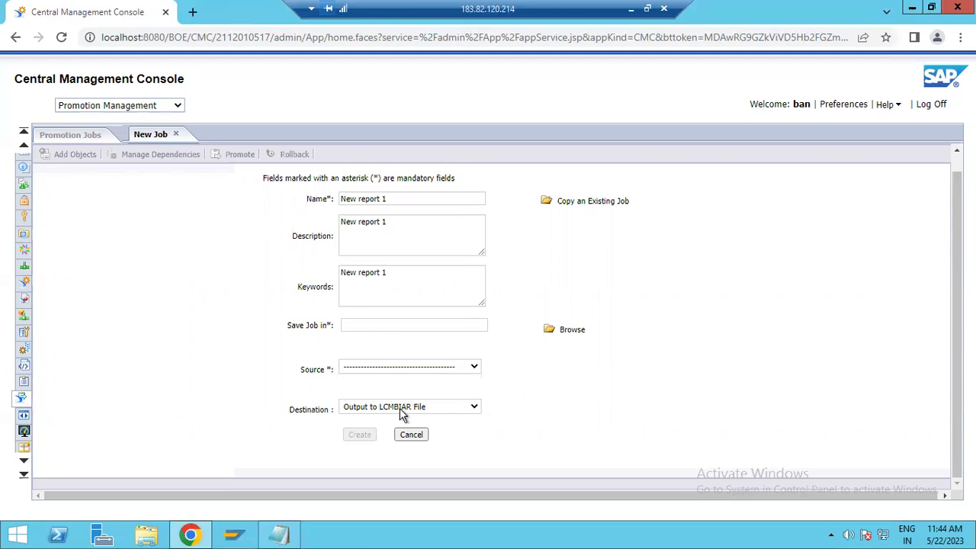
left_click(402, 409)
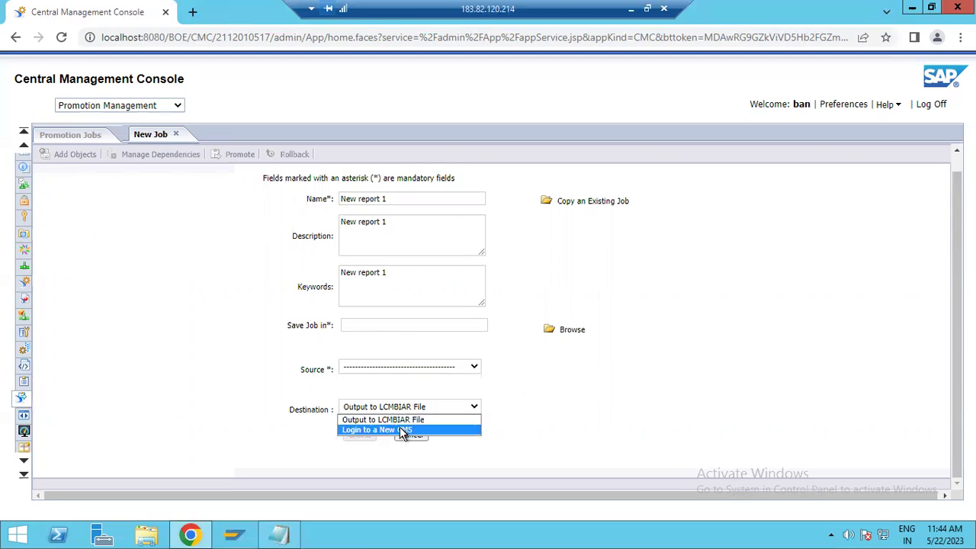
left_click(402, 430)
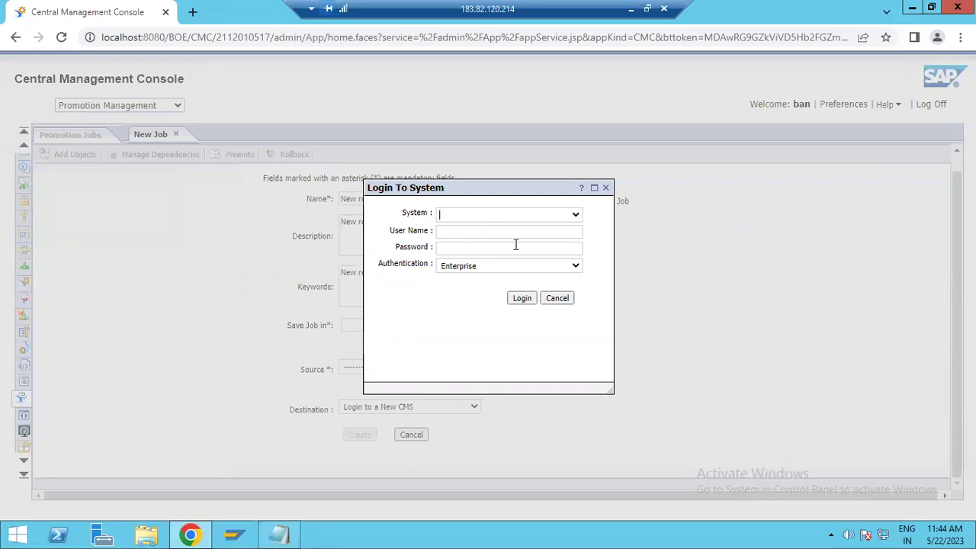
Check the System list and the User Name and Password fields, then dismiss the Login To System dialog
left_click(576, 219)
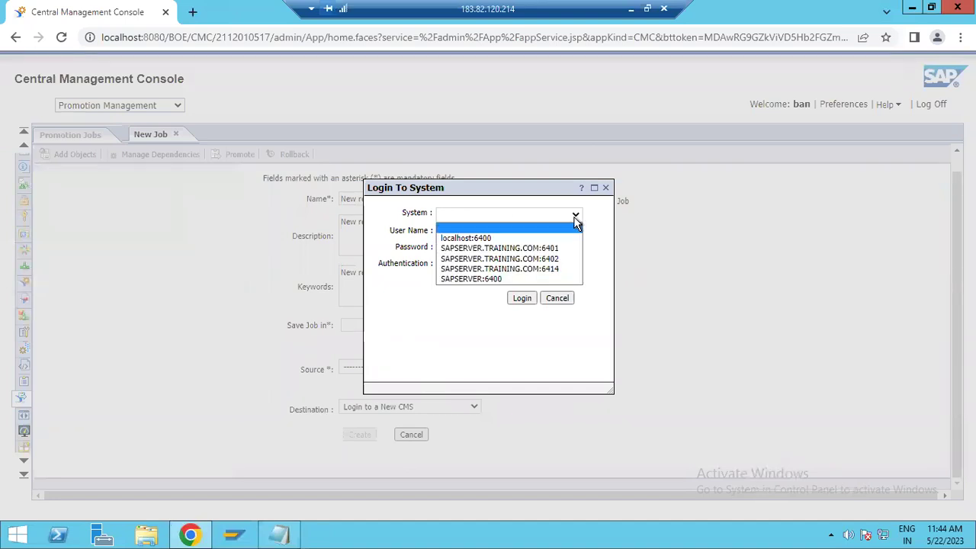
left_click(575, 221)
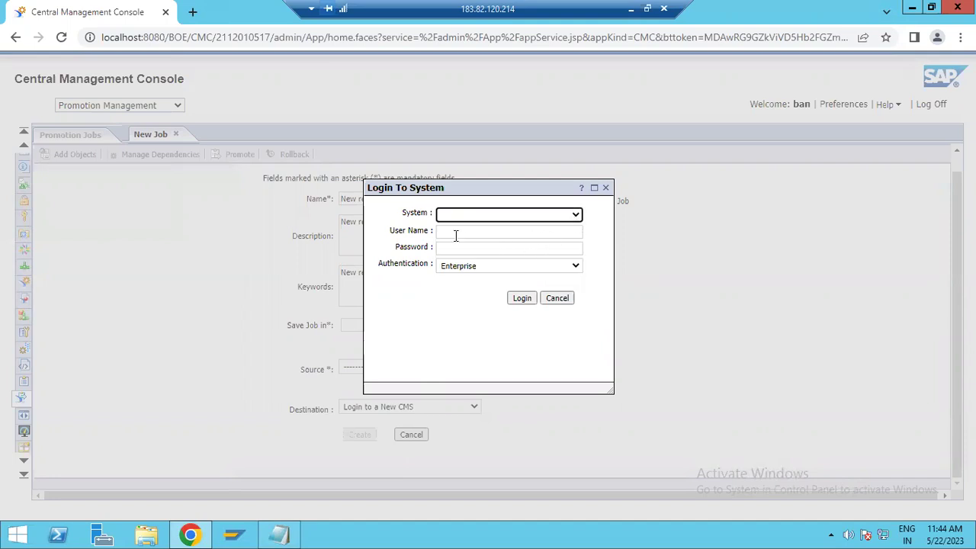
left_click(455, 232)
left_click(465, 249)
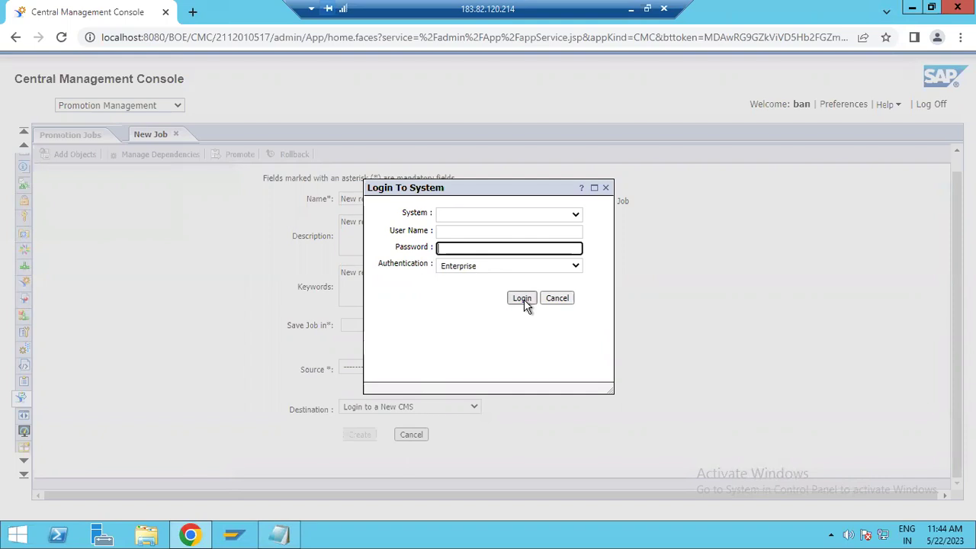
left_click(604, 189)
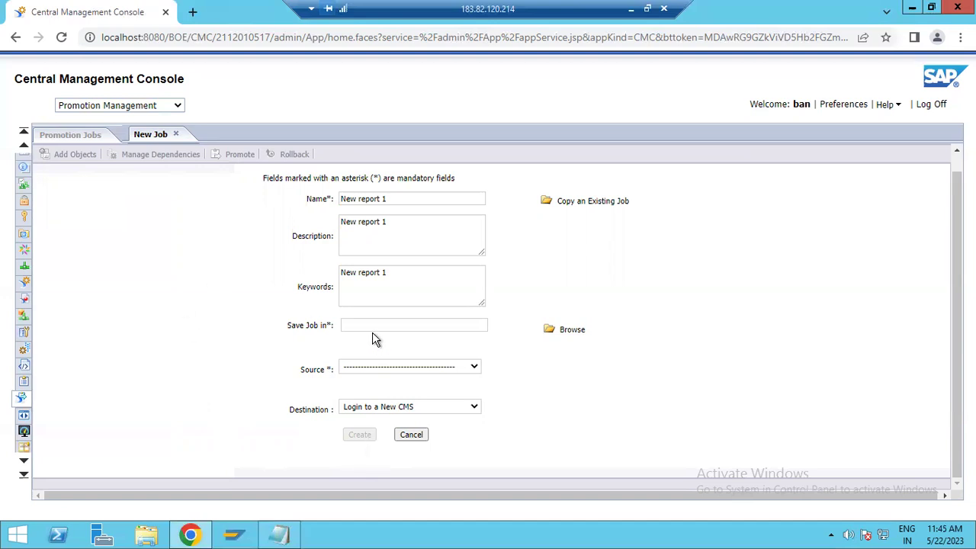
Open the Promotion Jobs folder and scroll through its 17 existing jobs
left_click(84, 144)
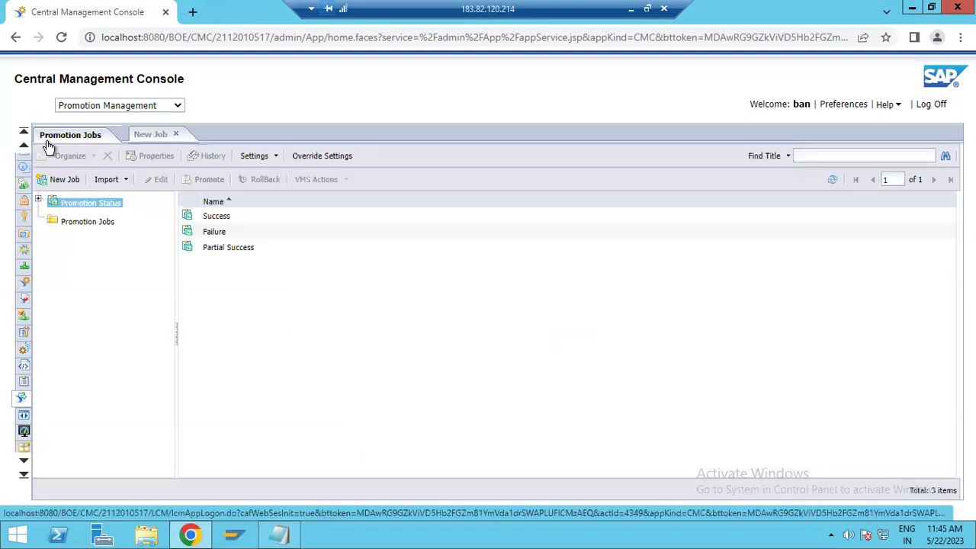
left_click(74, 223)
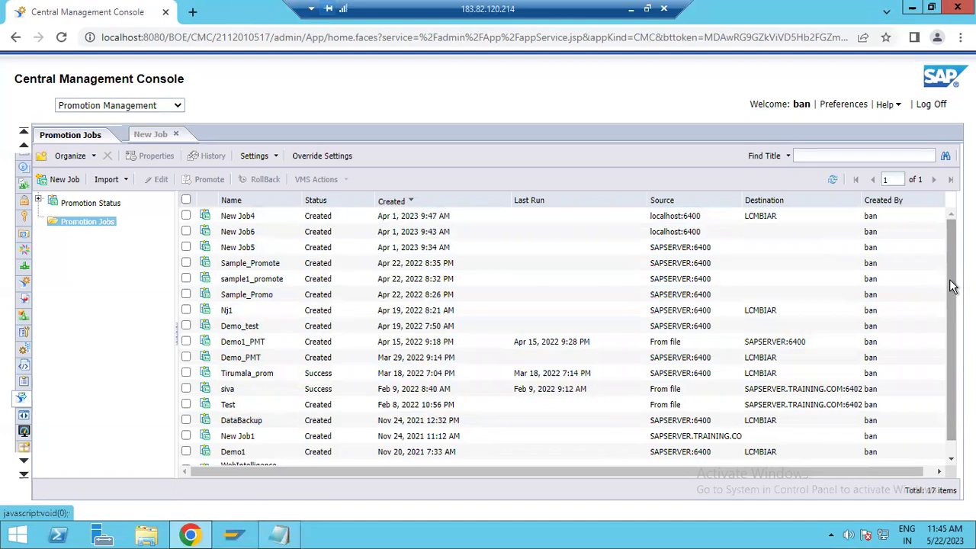
left_click_drag(951, 286, 947, 361)
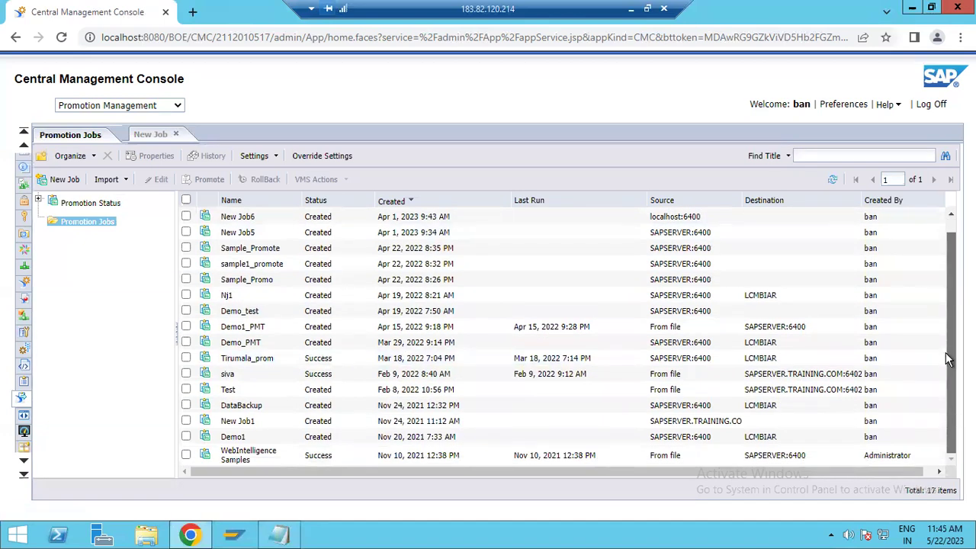
scroll(931, 253, "up", 1)
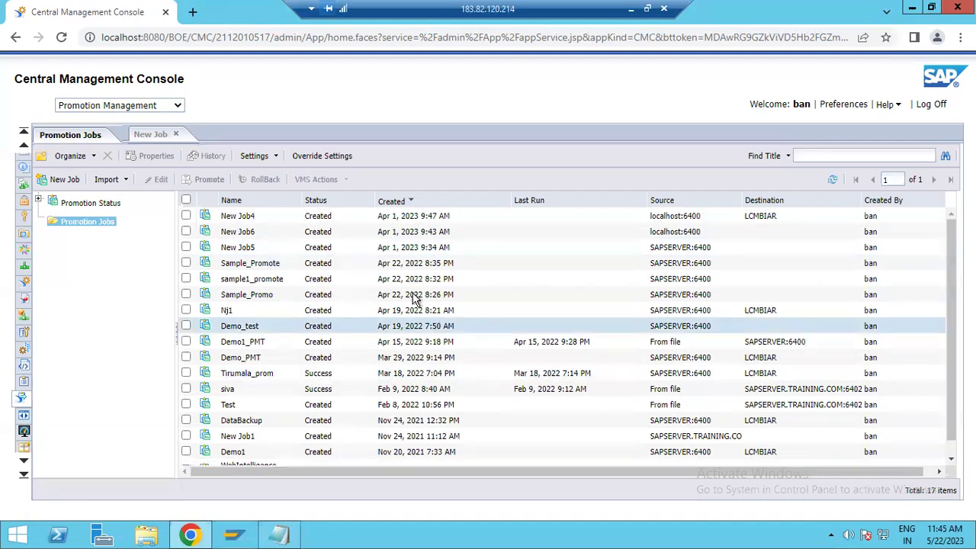